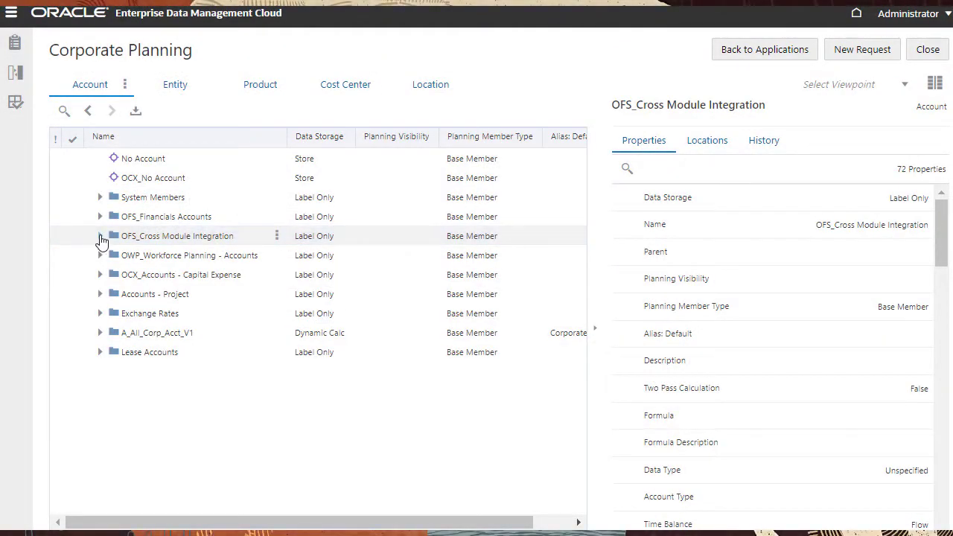
Expand OFS_Cross Module Integration down to OFS_Gross Profit and list OFS_Total Revenue's hierarchy locations.
left_click(102, 242)
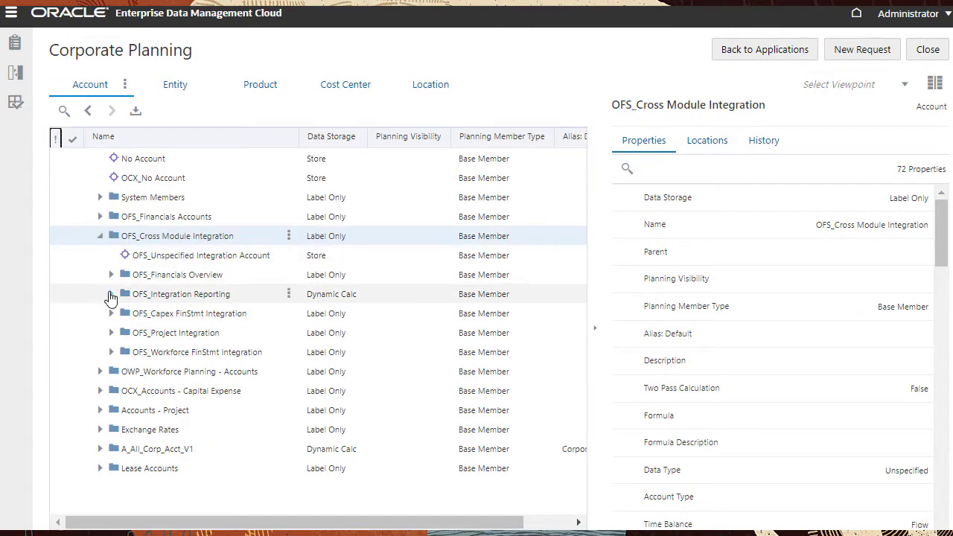
left_click(111, 294)
left_click(123, 313)
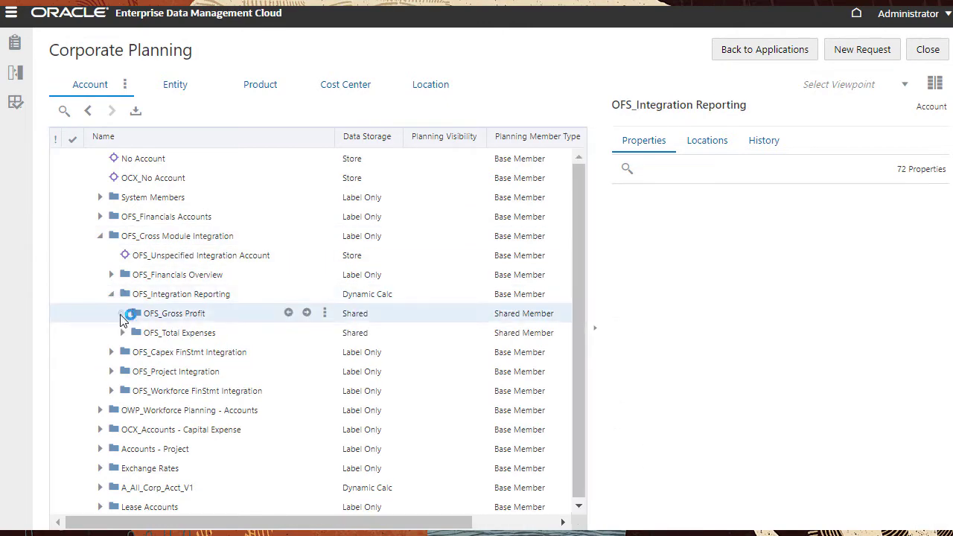
left_click(132, 335)
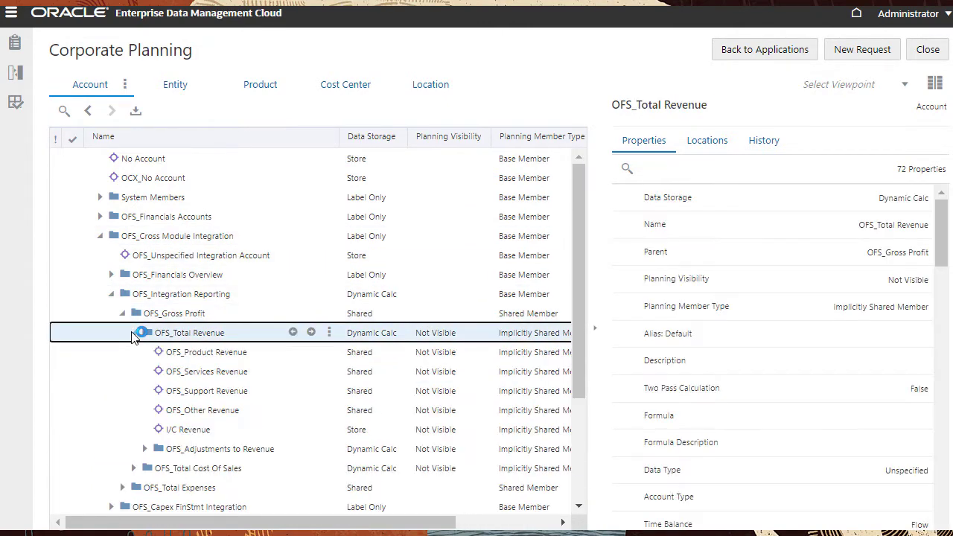
left_click(697, 143)
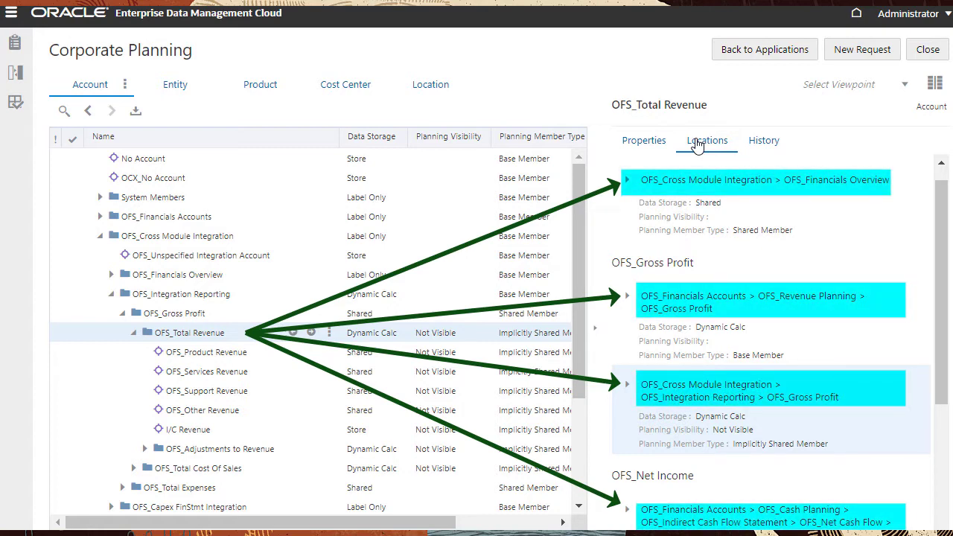
Jump back to OFS_Gross Profit and reselect OFS_Total Revenue to show its property values.
left_click(917, 182)
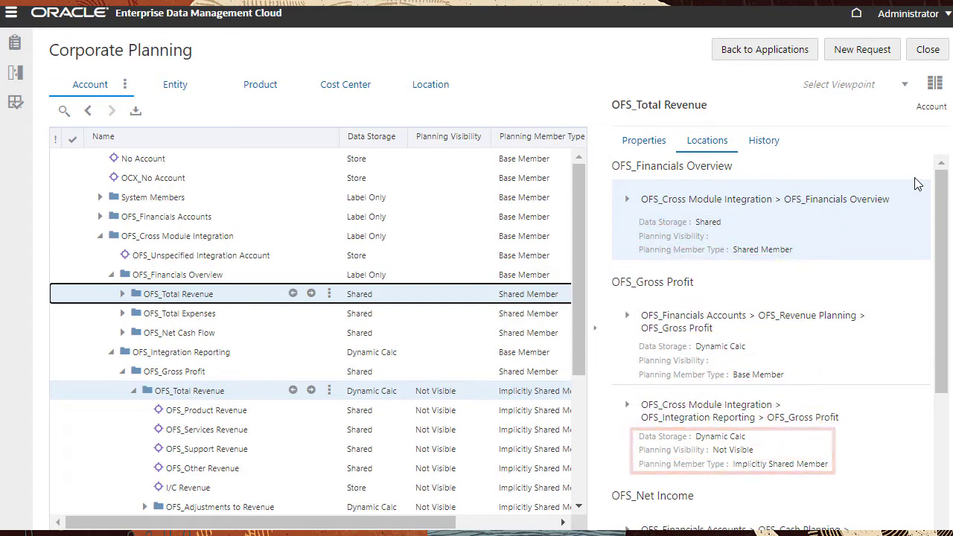
left_click(820, 176)
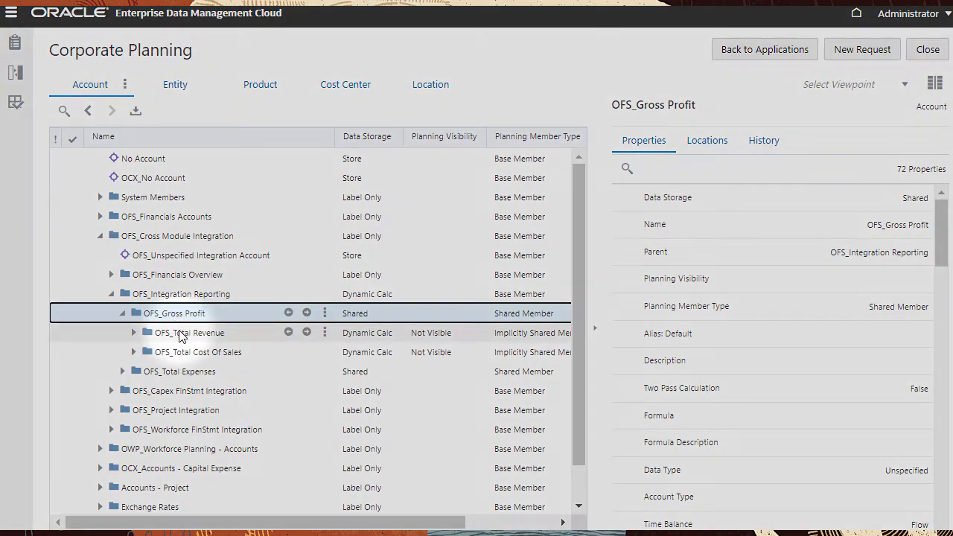
List OFS_Total Revenue's locations and jump to its shared copy under OFS_Financials Overview.
left_click(182, 335)
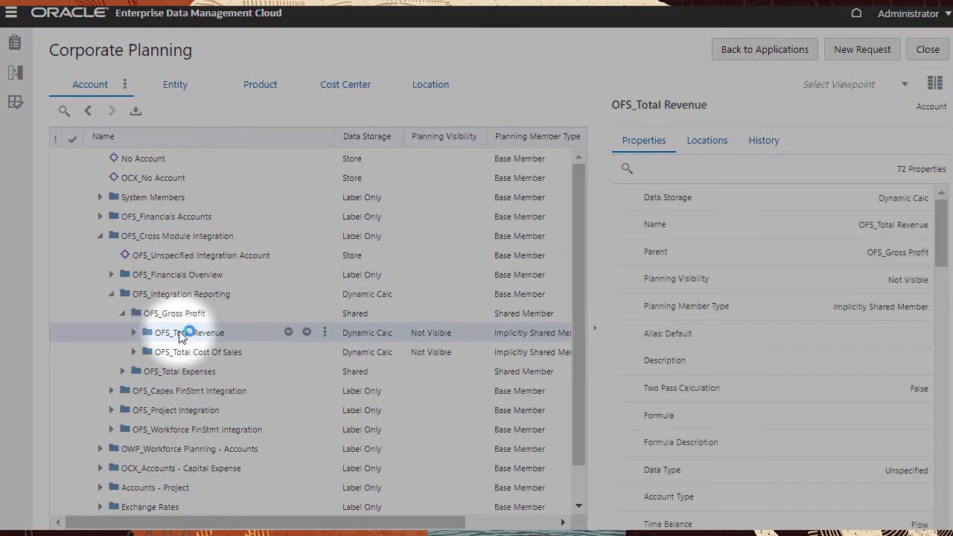
left_click(708, 144)
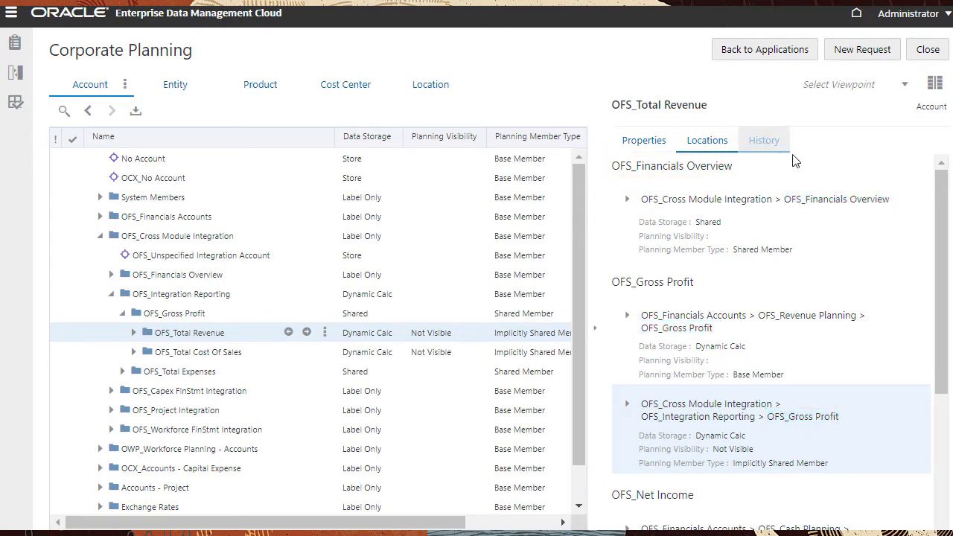
left_click(918, 198)
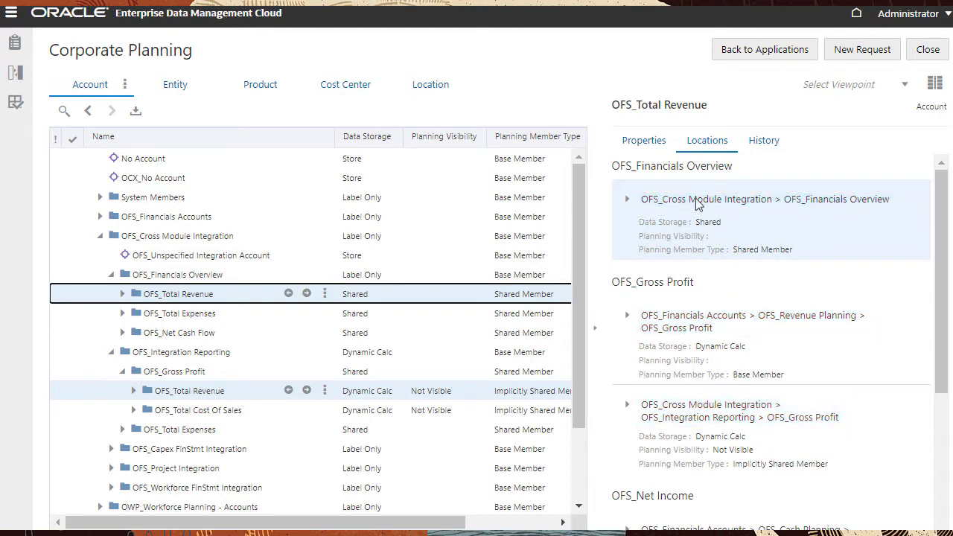
Expand the three location entries into full paths, then go to the Integration Reporting copy.
left_click(626, 200)
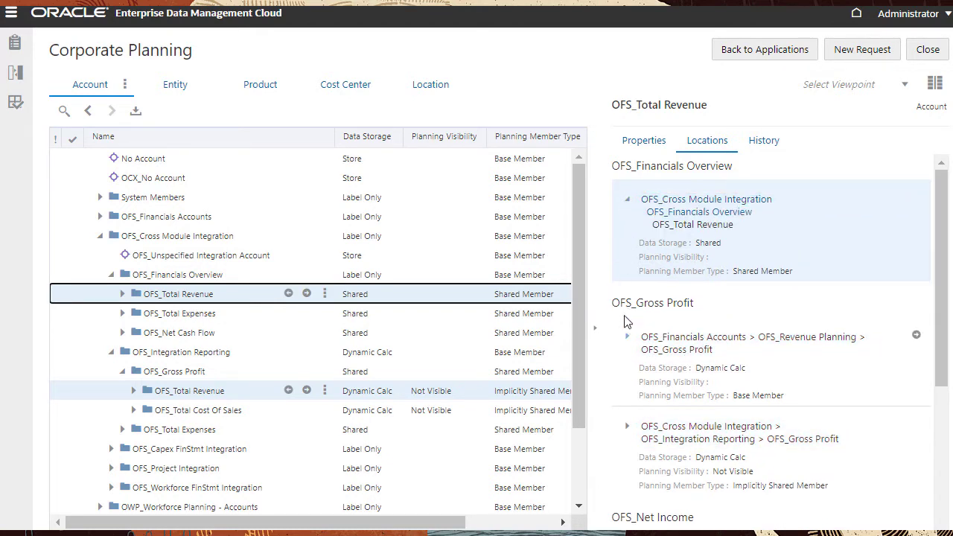
left_click(627, 336)
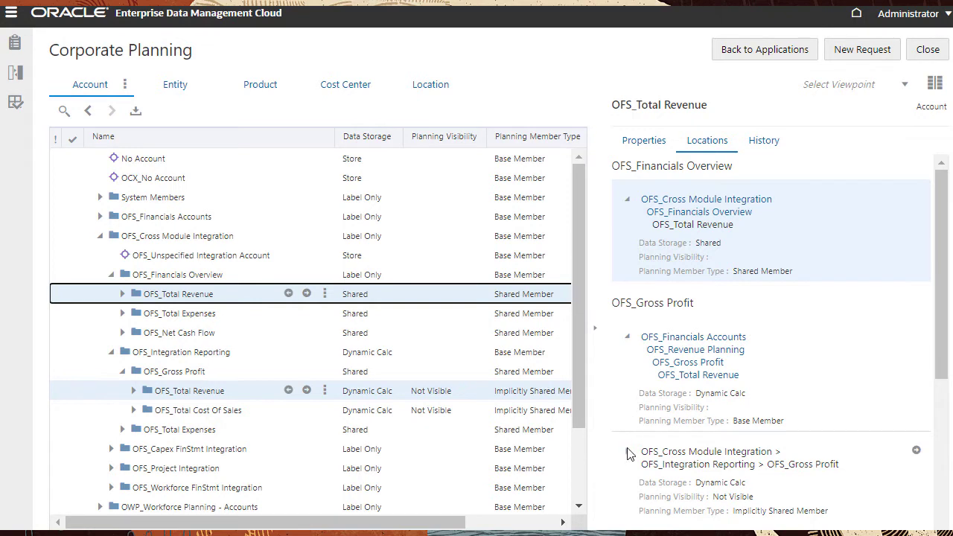
left_click(627, 451)
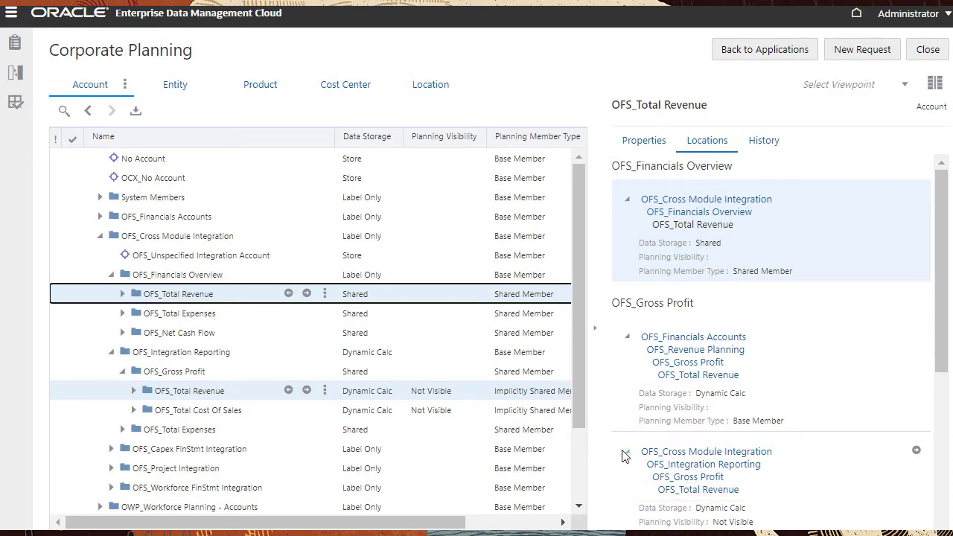
left_click(703, 464)
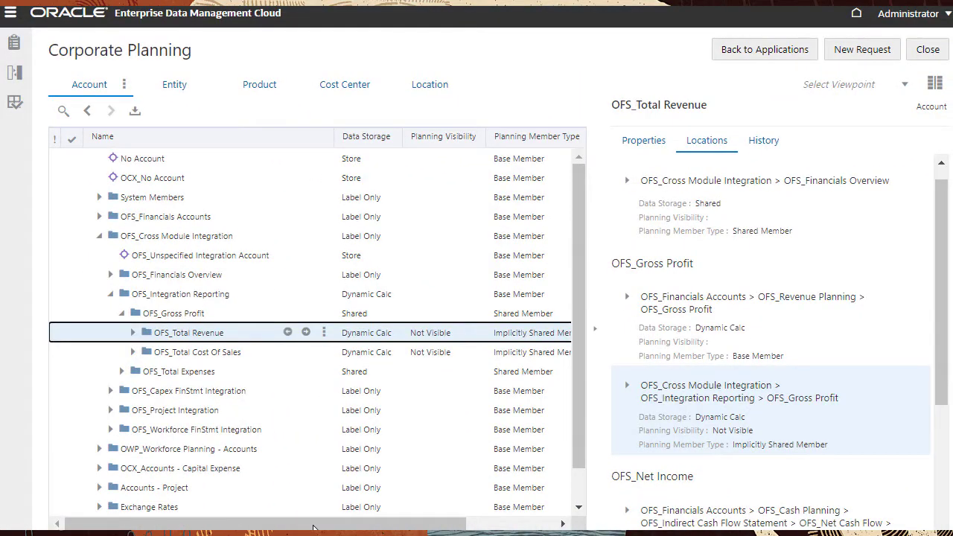
Scroll the grid right and bring up OFS_Total Revenue's properties again.
left_click_drag(313, 527, 378, 528)
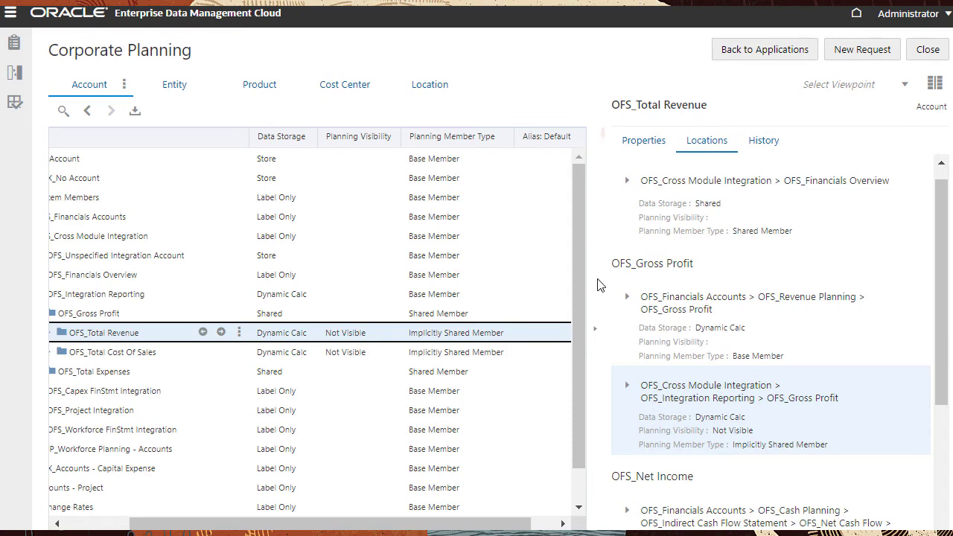
left_click(644, 145)
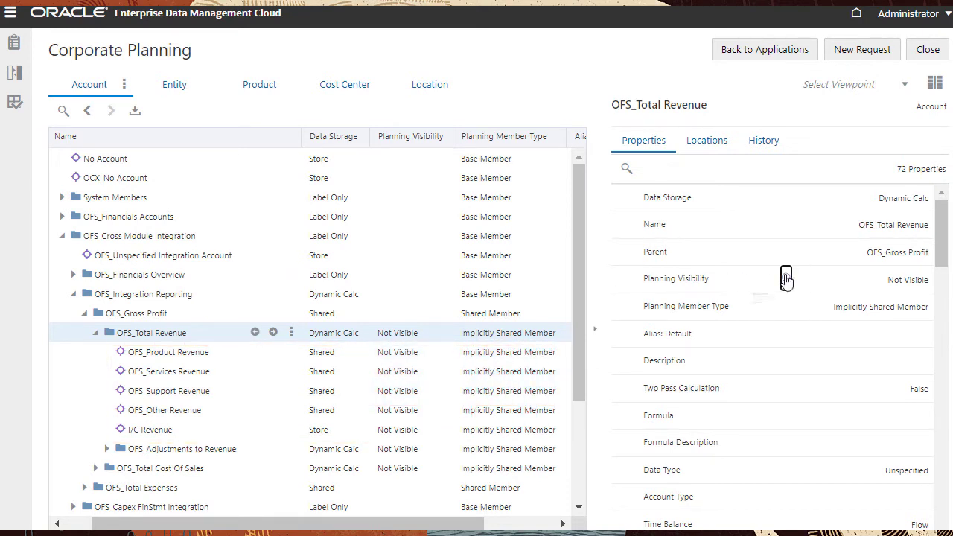
Open the Planning Visibility property definition in edit mode and view its default value expression.
mouse_move(786, 279)
left_click(655, 307)
left_click(863, 55)
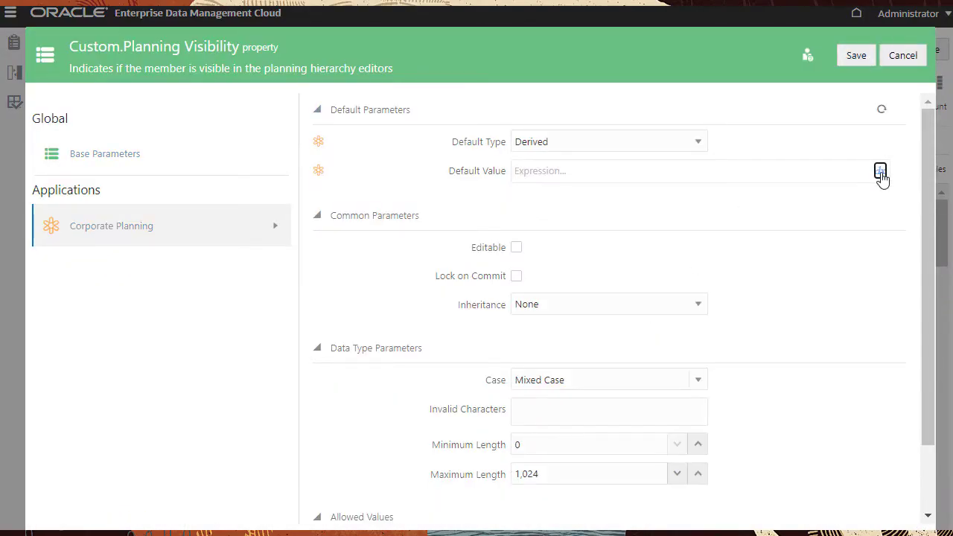
left_click(881, 173)
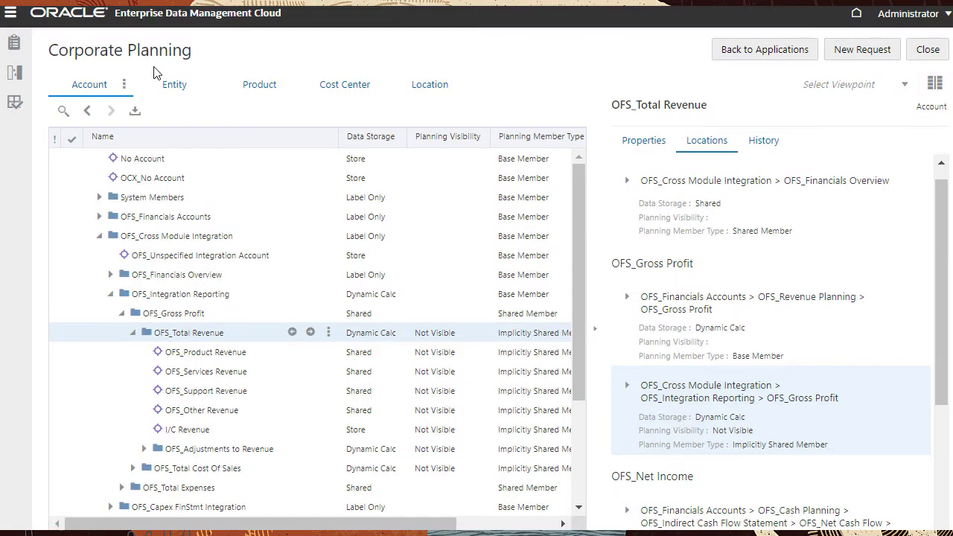
Inspect the Account viewpoint and view its properties.
left_click(124, 84)
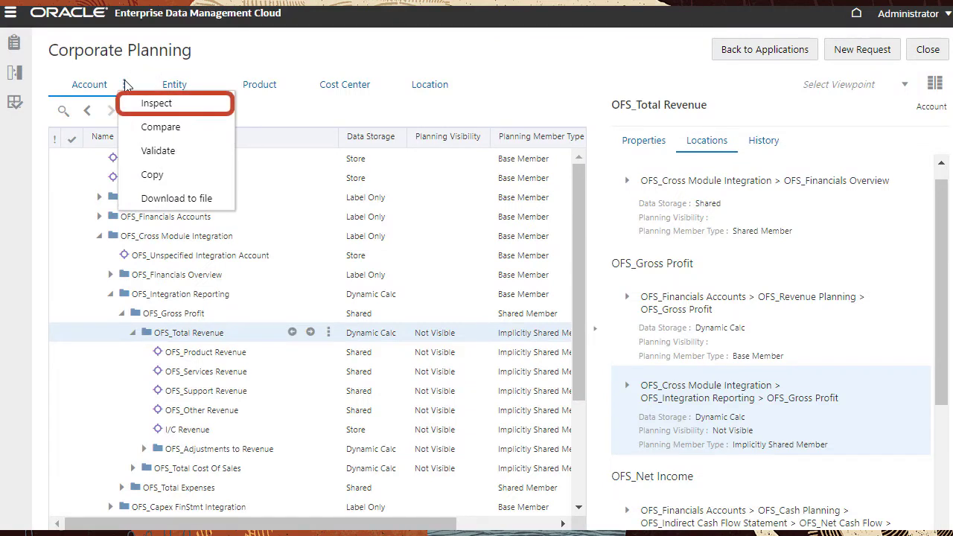
left_click(146, 102)
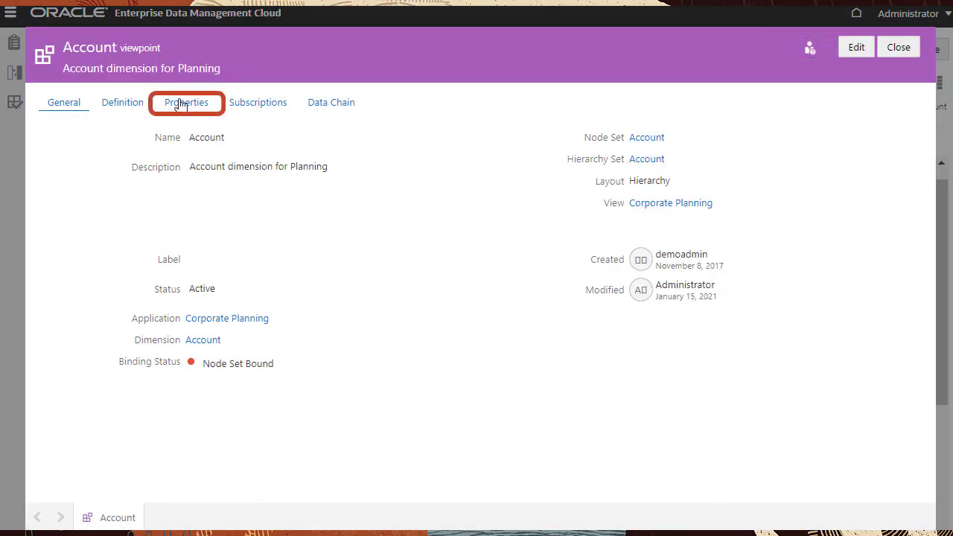
left_click(181, 106)
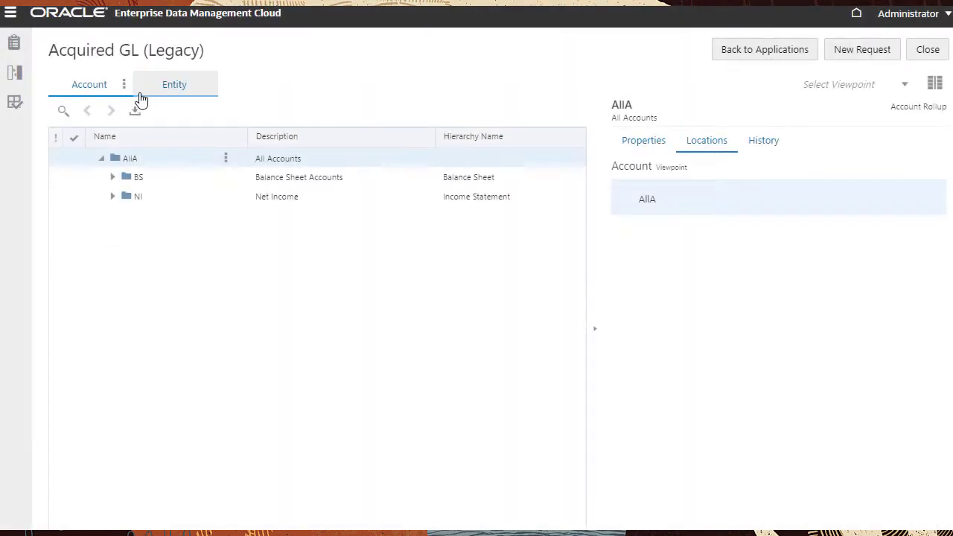
Inspect the Acquired GL Account viewpoint and open the Duplicate Nodes in the Same Hierarchy definition.
left_click(125, 86)
left_click(142, 102)
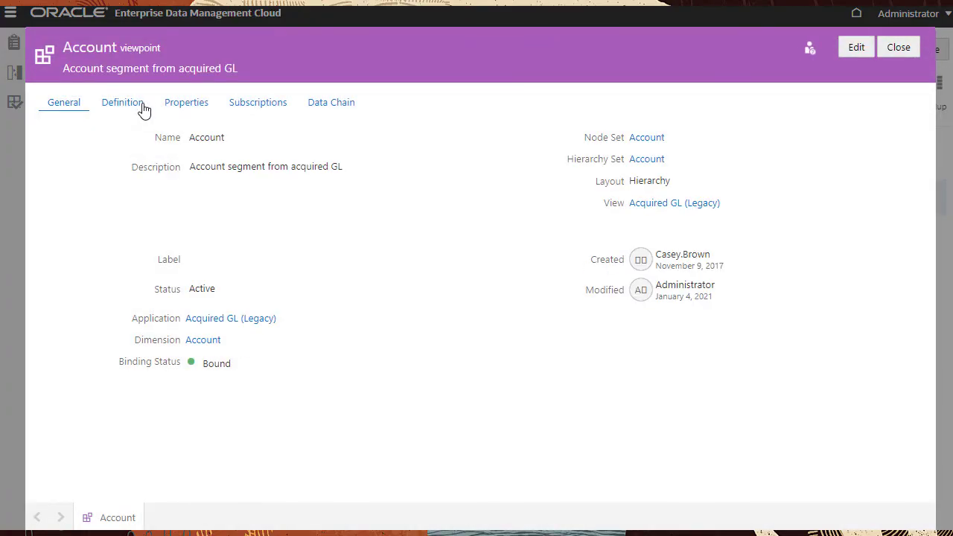
left_click(180, 111)
left_click_drag(916, 313, 921, 423)
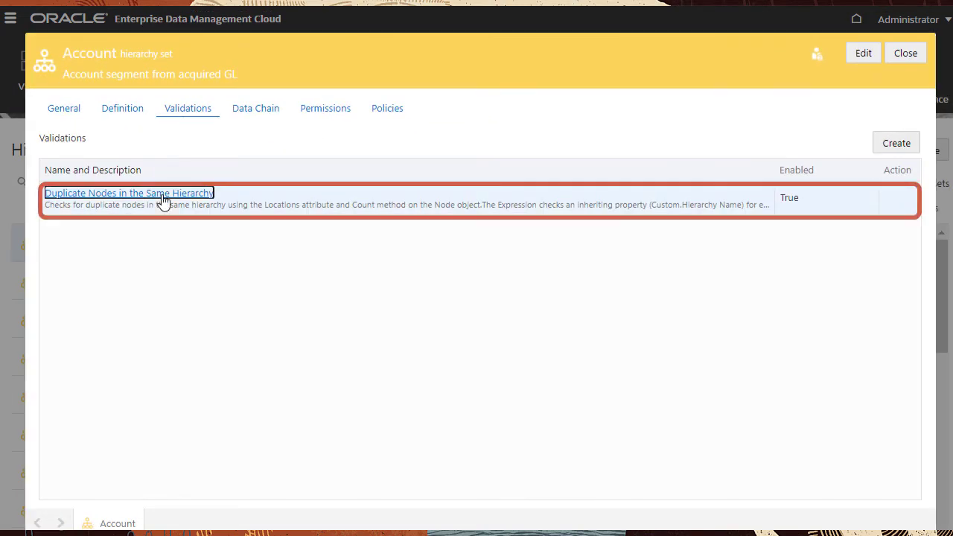
left_click(163, 195)
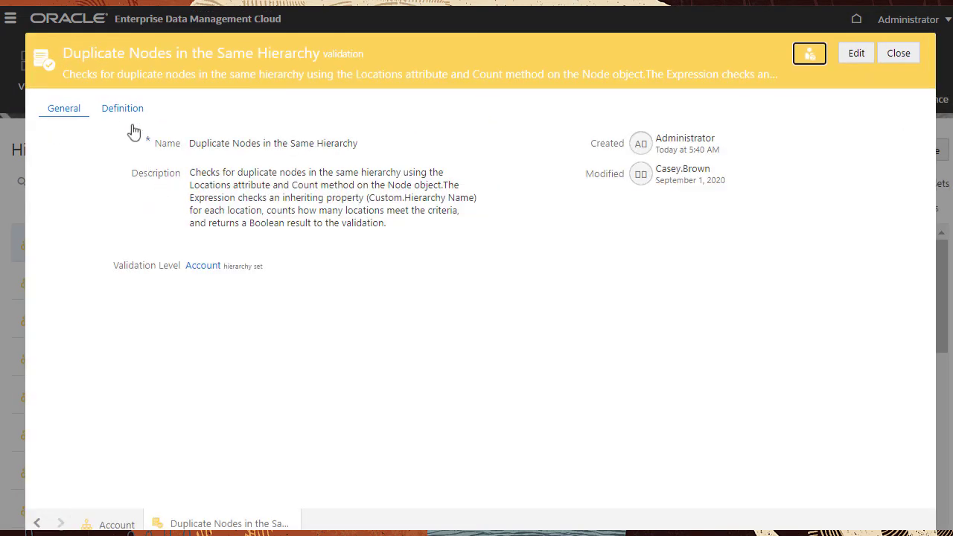
left_click(125, 111)
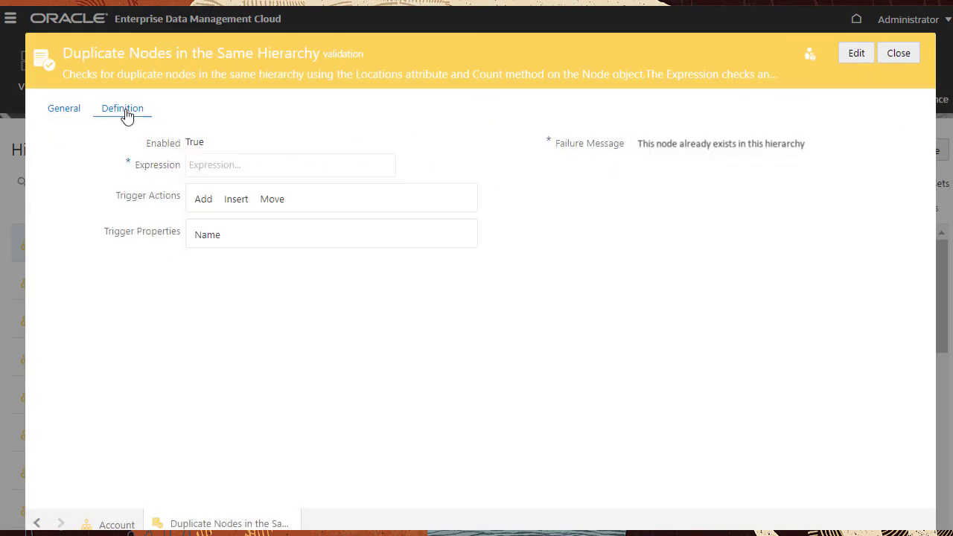
Open the validation's expression in edit mode and scroll through its Hierarchy Name comparison.
left_click(857, 55)
left_click(386, 170)
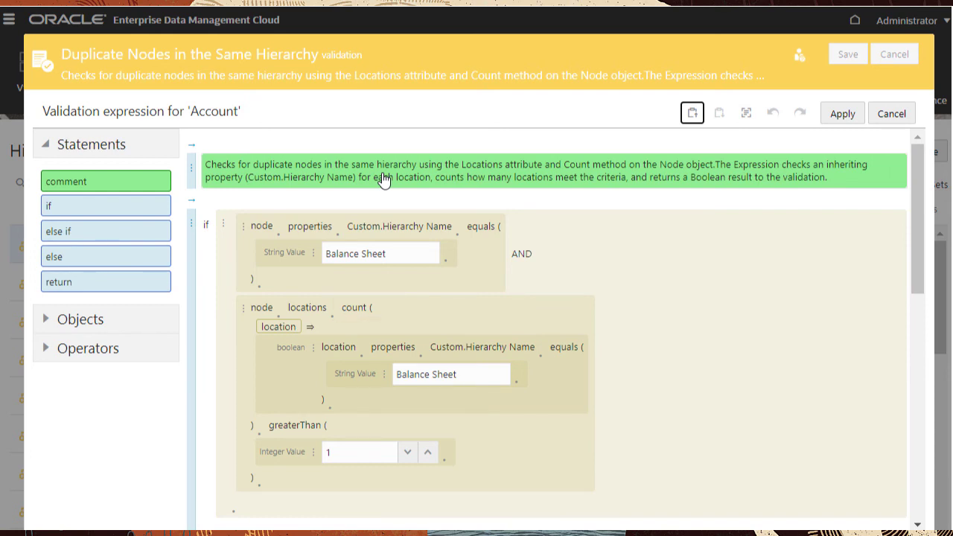
left_click_drag(913, 246, 919, 406)
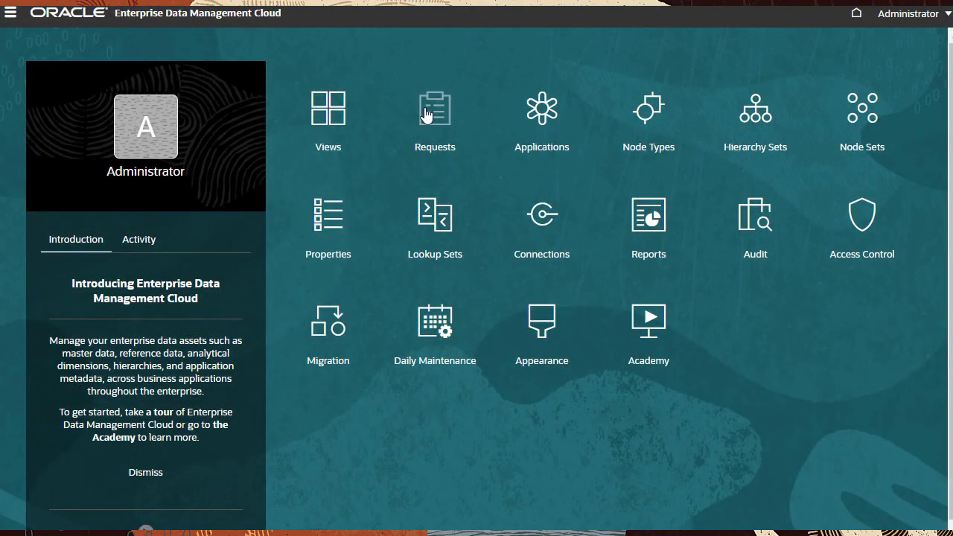
Open Request 2844 and show item 1220's Account node with its duplicate-node error.
left_click(427, 113)
left_click(146, 282)
left_click(171, 191)
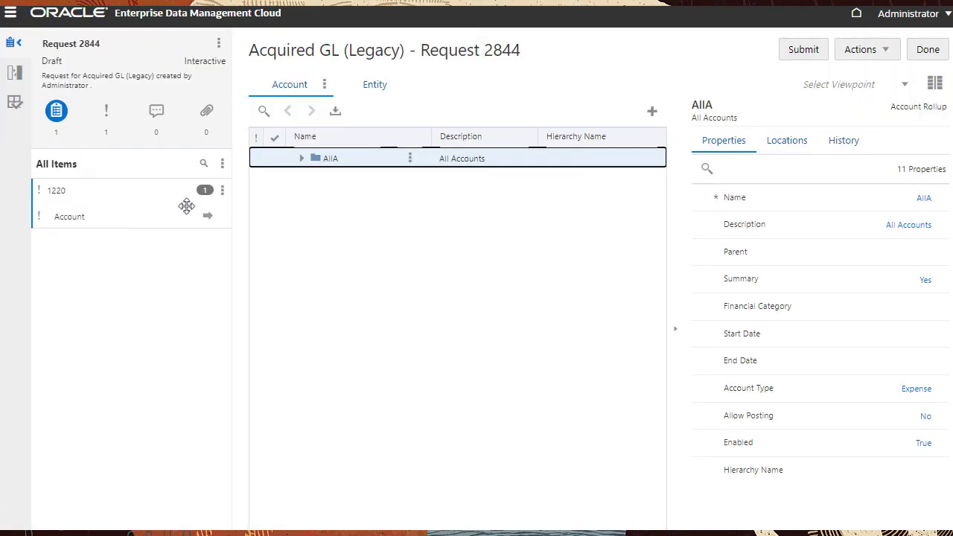
left_click(197, 217)
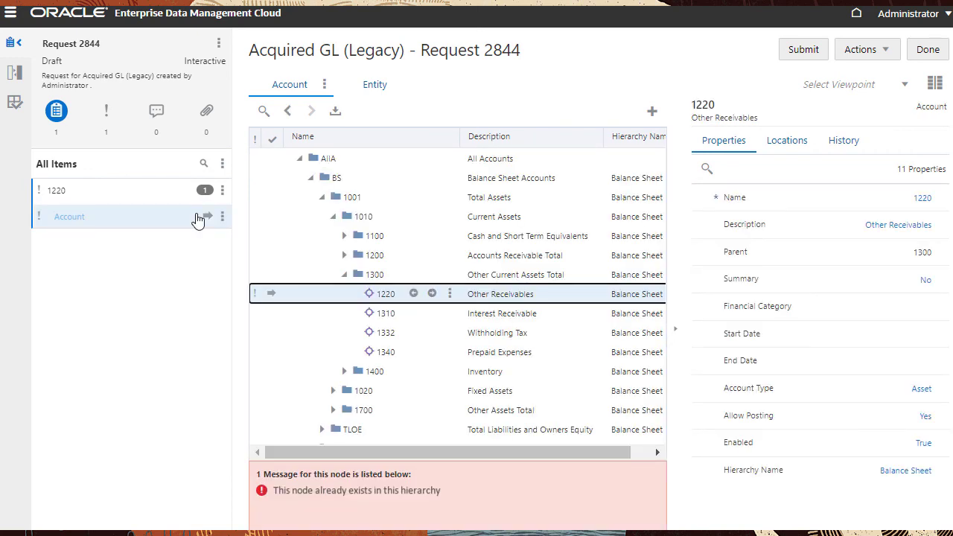